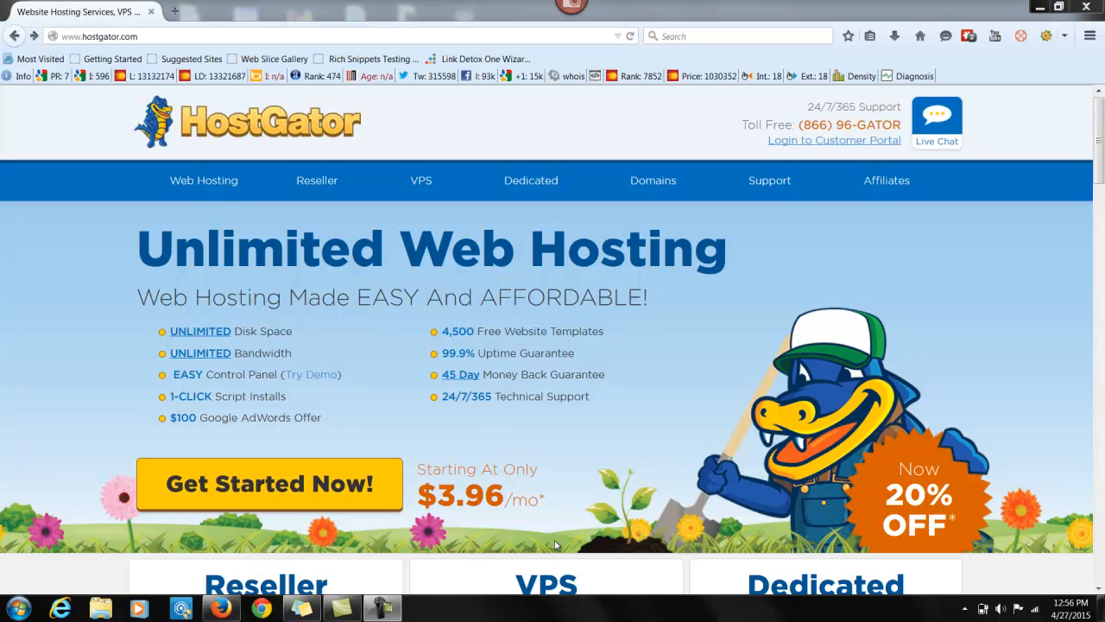
Step: Go from the homepage to the shared Web Hosting Plans page via 'Get Started Now!'
click(350, 485)
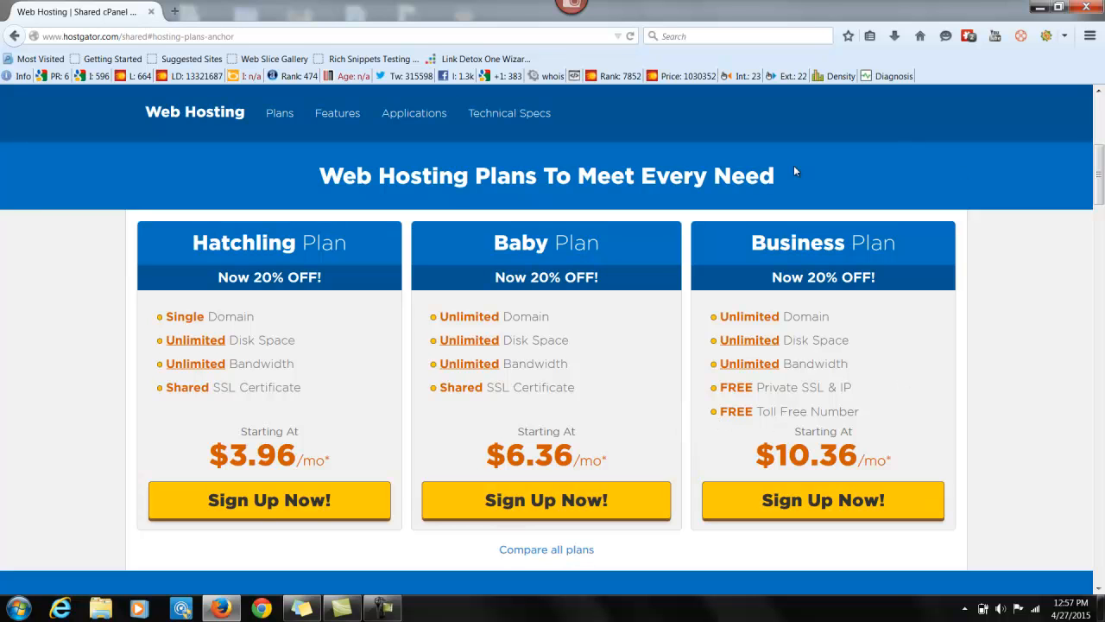
Step: Start a Business Plan order and choose 'I Already Own This Domain' for the domain
click(827, 510)
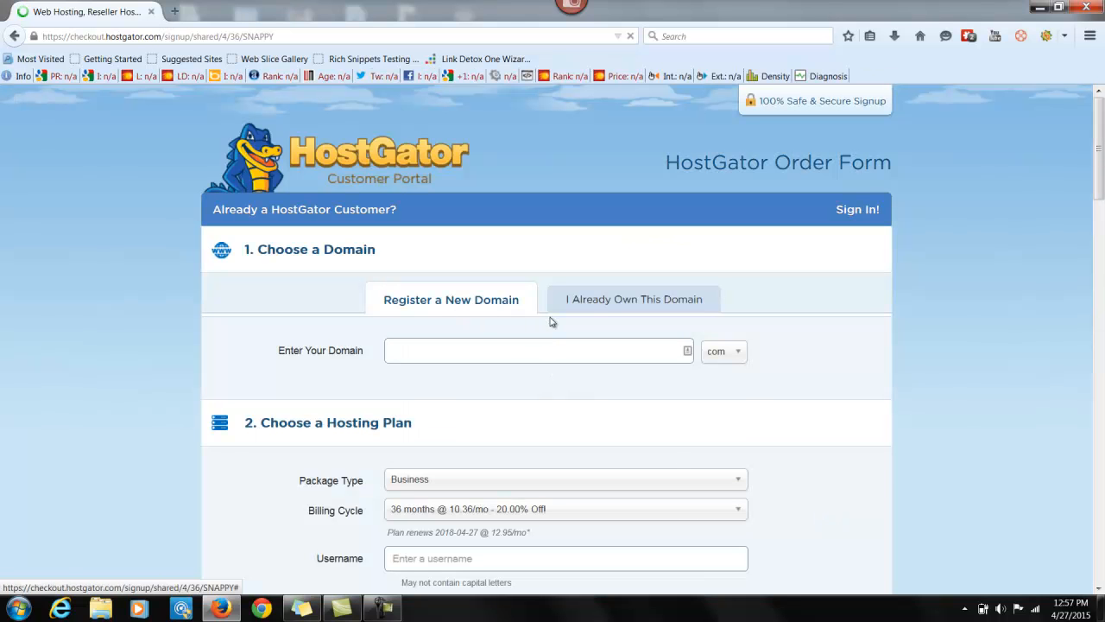
click(618, 303)
click(406, 352)
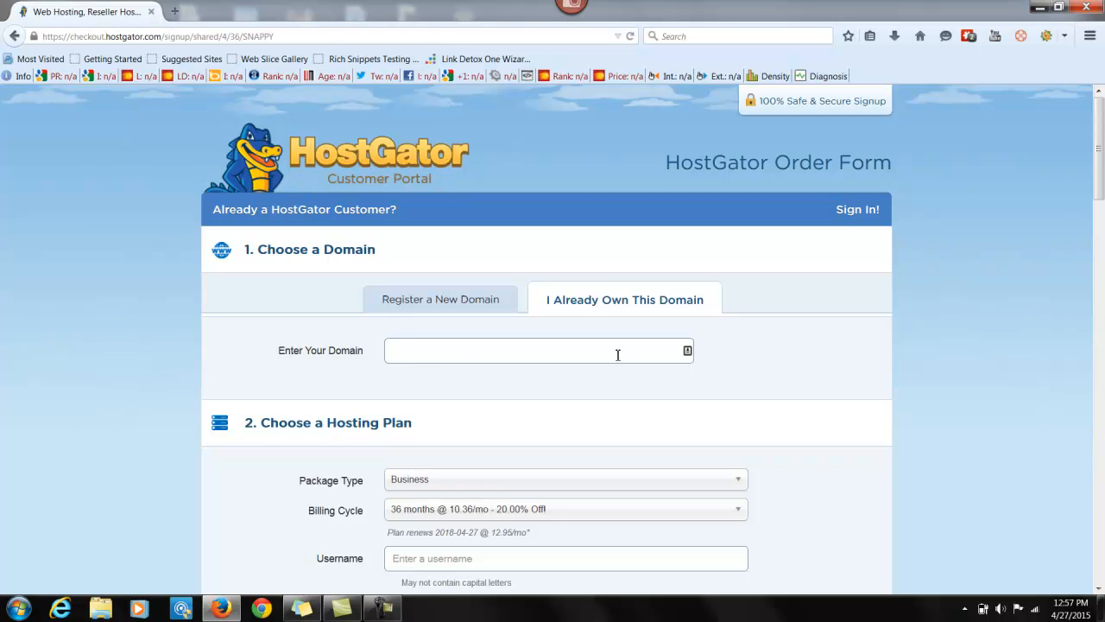
drag(1099, 156, 1099, 212)
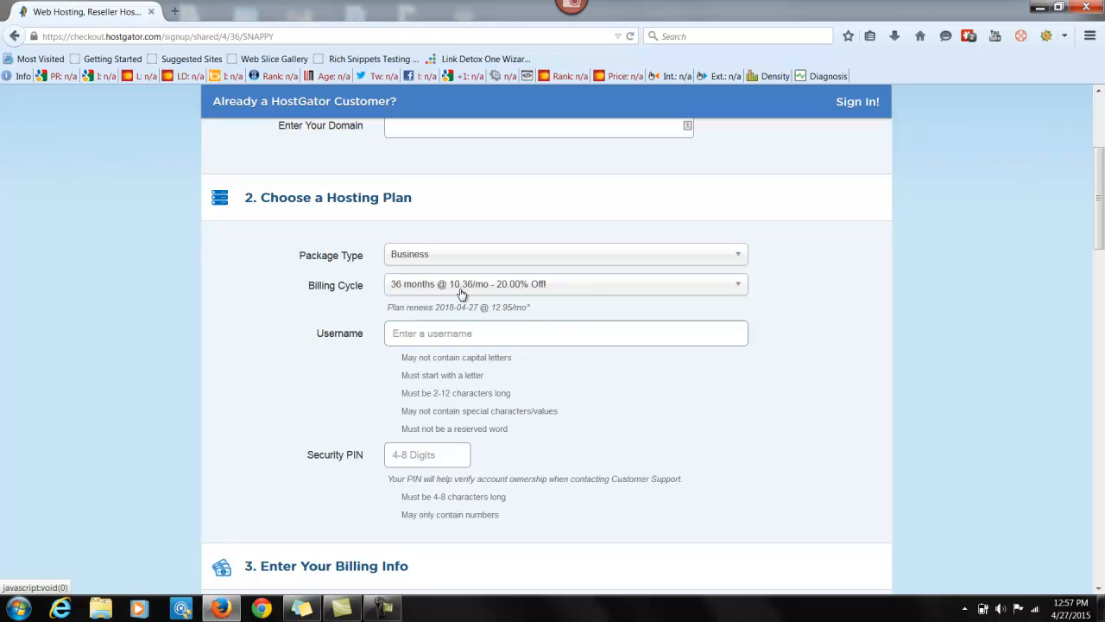
Step: Set the billing cycle to '1 month @ 11.96/mo' and move to the username field
click(742, 288)
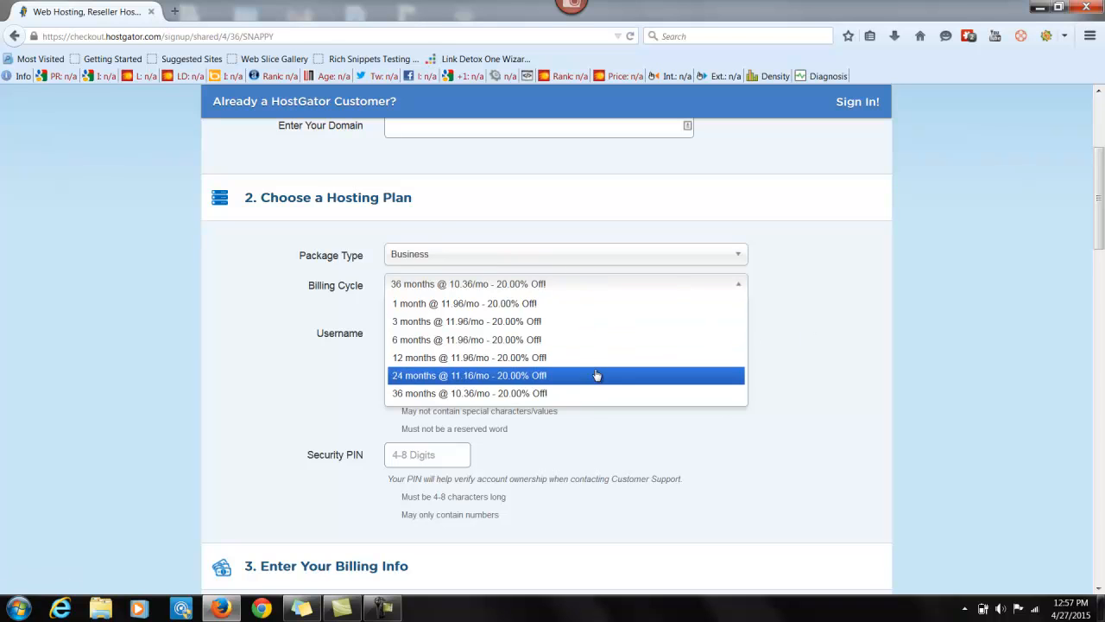
click(543, 307)
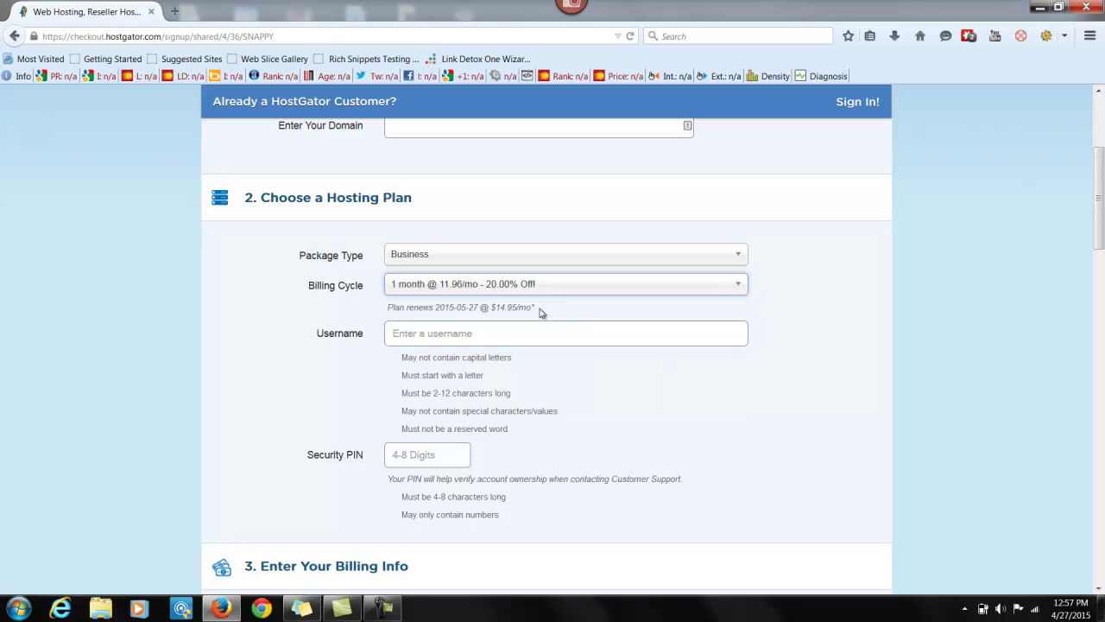
click(418, 337)
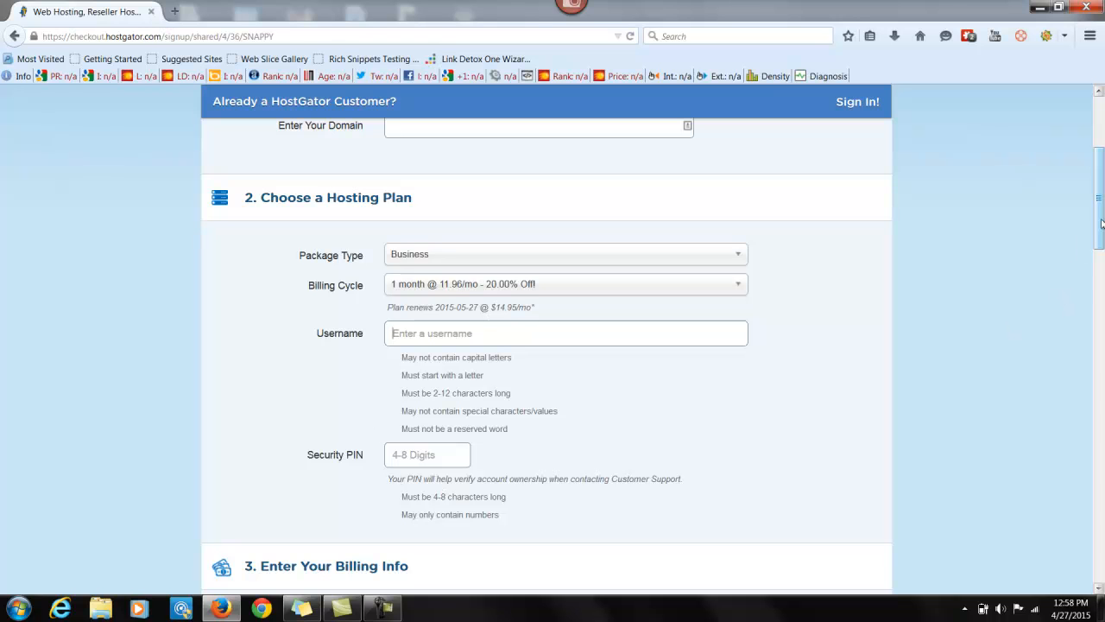
drag(1100, 199, 1099, 321)
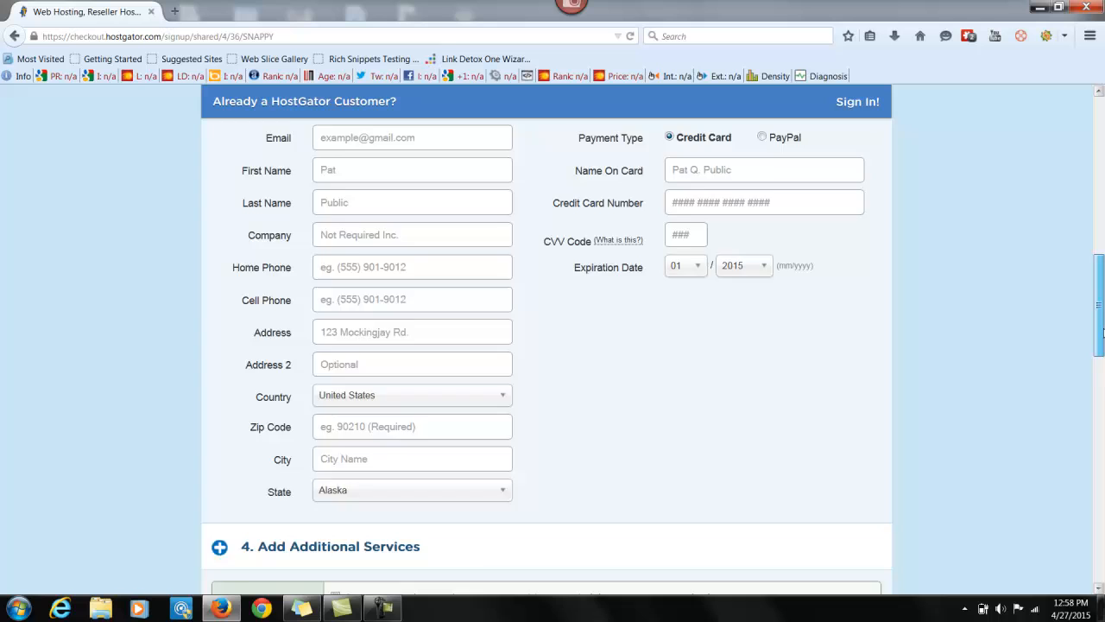
drag(1099, 303, 1099, 393)
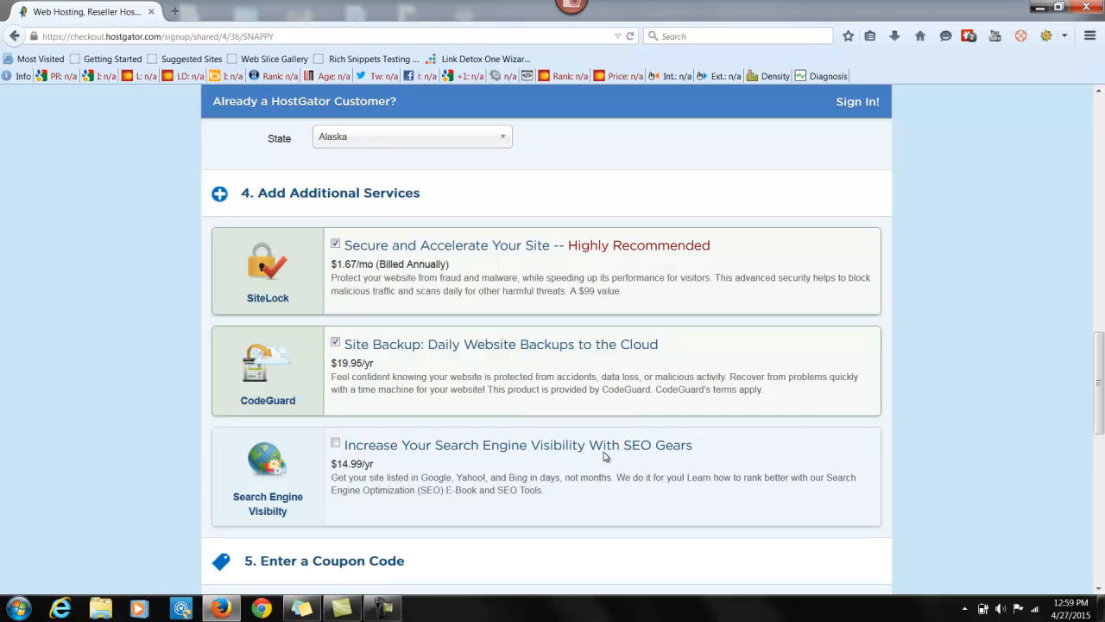
drag(1101, 358, 1101, 416)
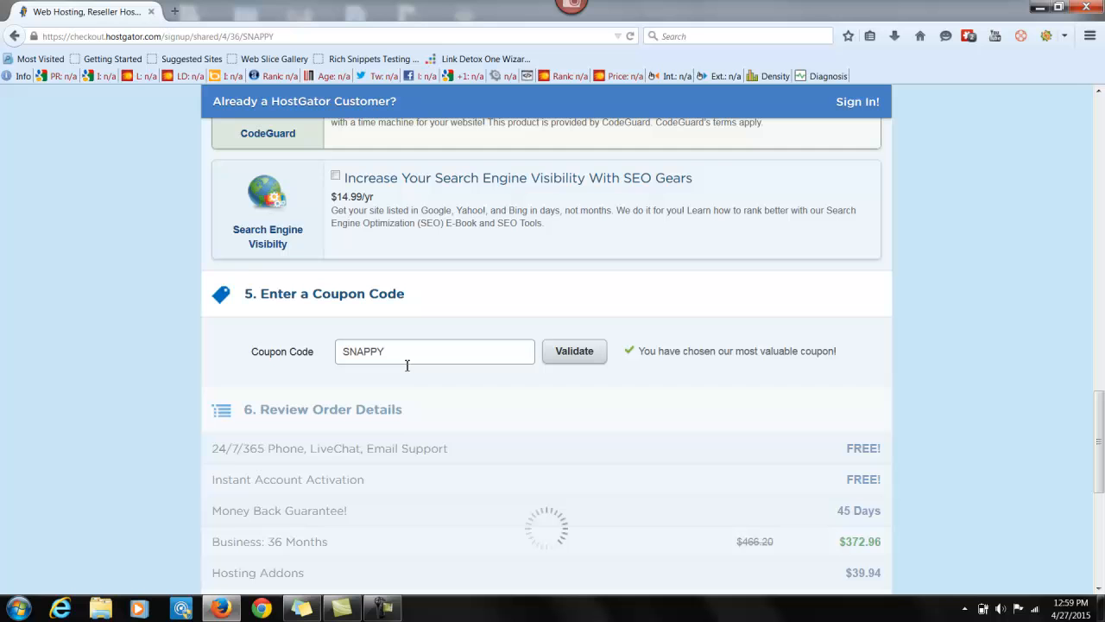
mouse_move(1098, 436)
mouse_down()
mouse_move(1098, 488)
mouse_move(1098, 455)
mouse_up()
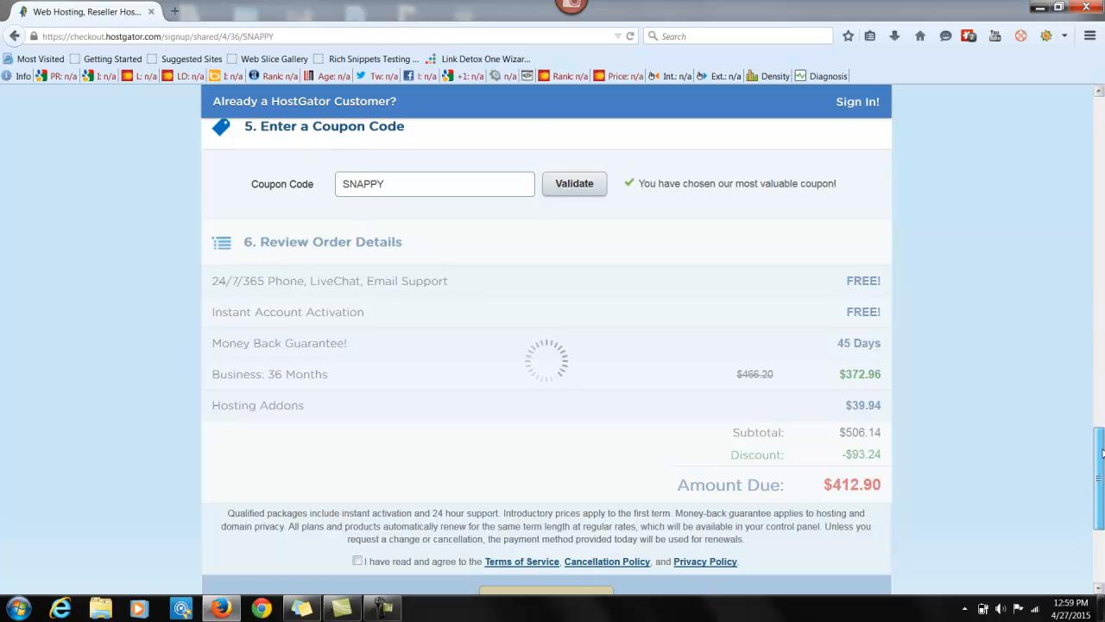
mouse_move(1098, 455)
mouse_down()
mouse_move(1098, 95)
mouse_move(1098, 484)
mouse_up()
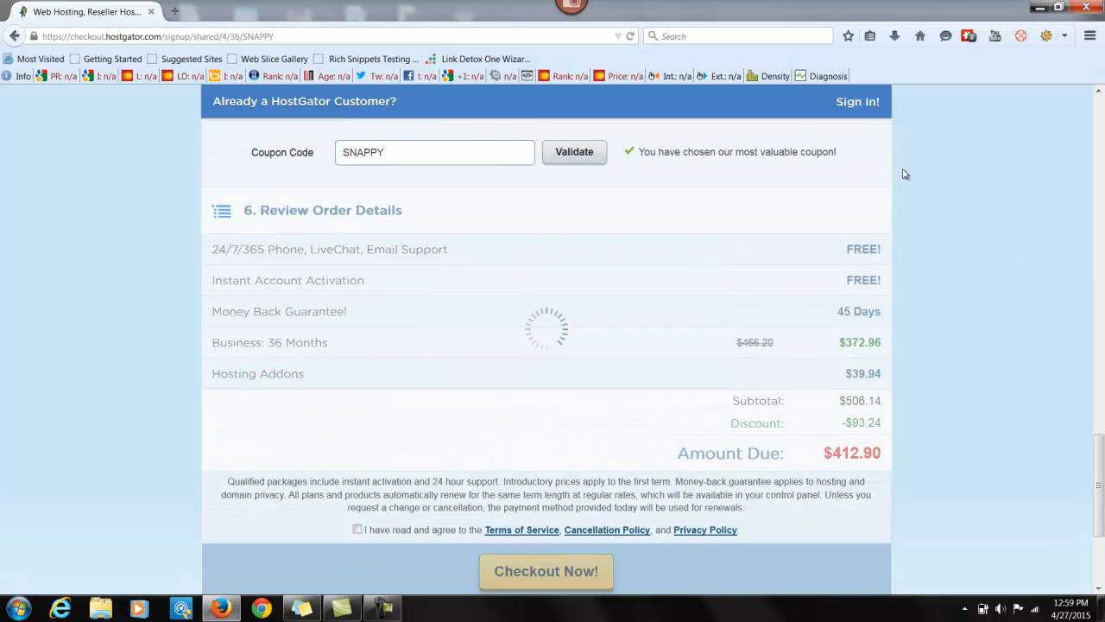
Step: Agree to the Terms of Service so 'Checkout Now' becomes active
click(357, 529)
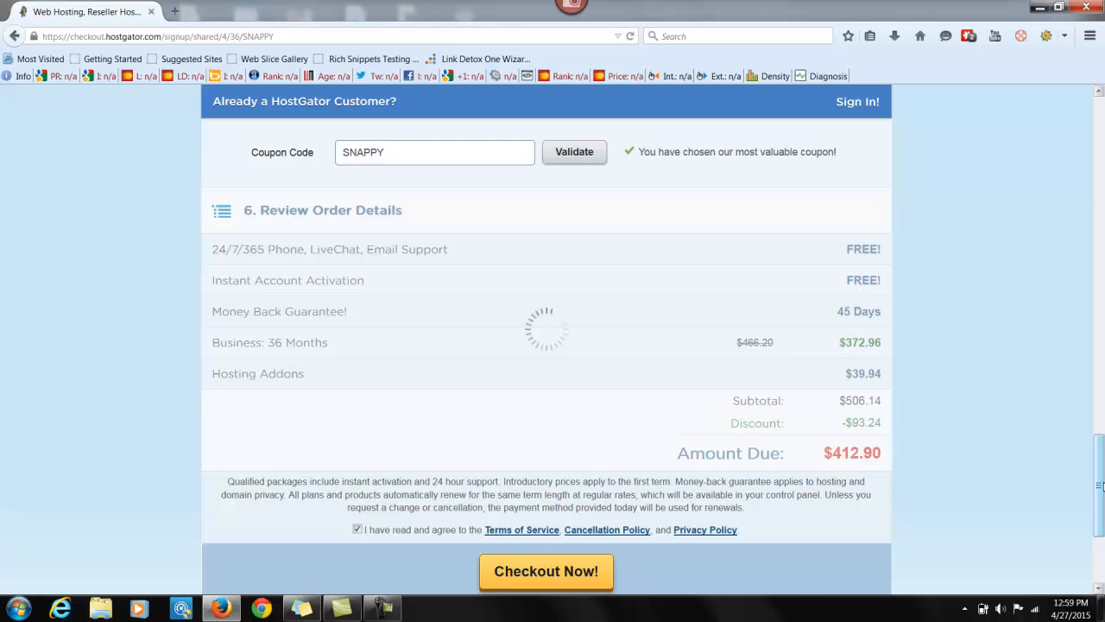
mouse_move(1100, 485)
mouse_down()
mouse_move(1101, 505)
mouse_move(1101, 458)
mouse_up()
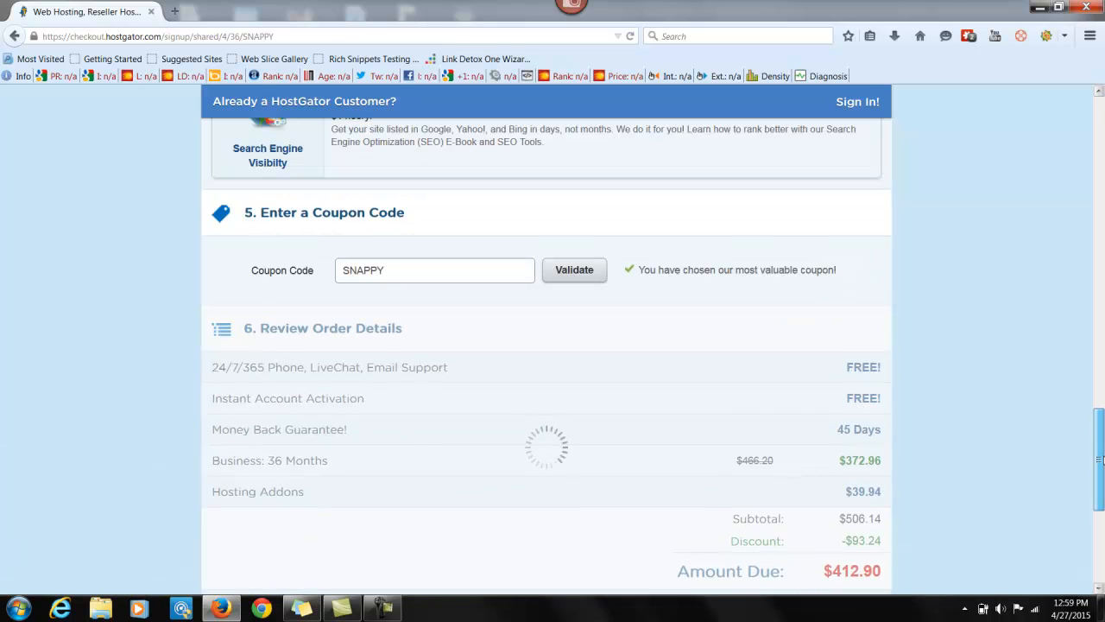
mouse_move(1101, 458)
mouse_down()
mouse_move(1098, 143)
mouse_move(1098, 561)
mouse_up()
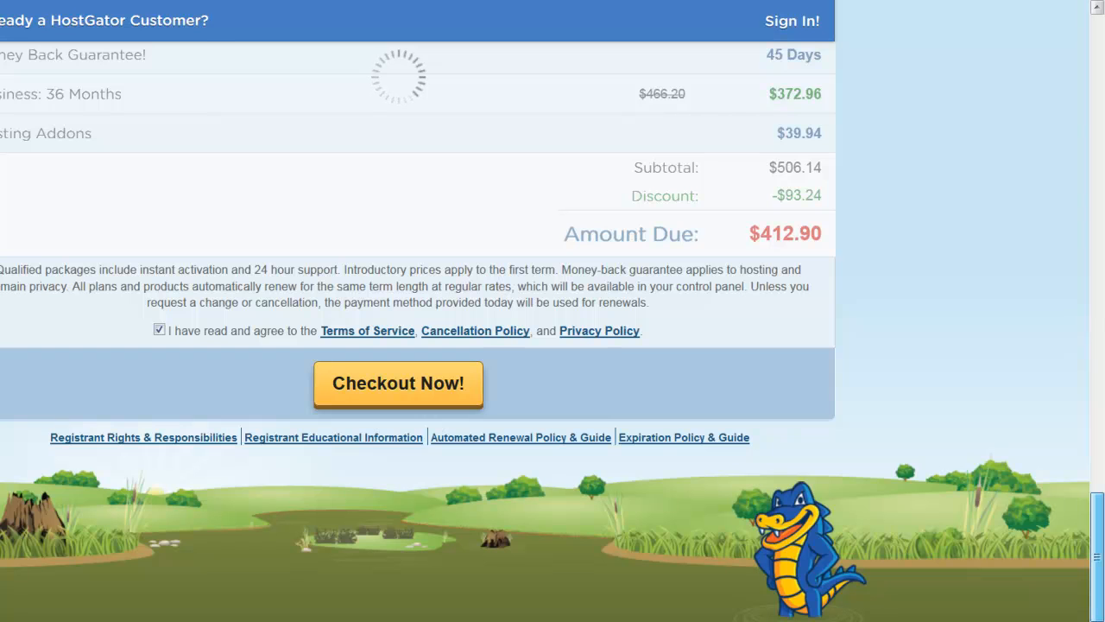